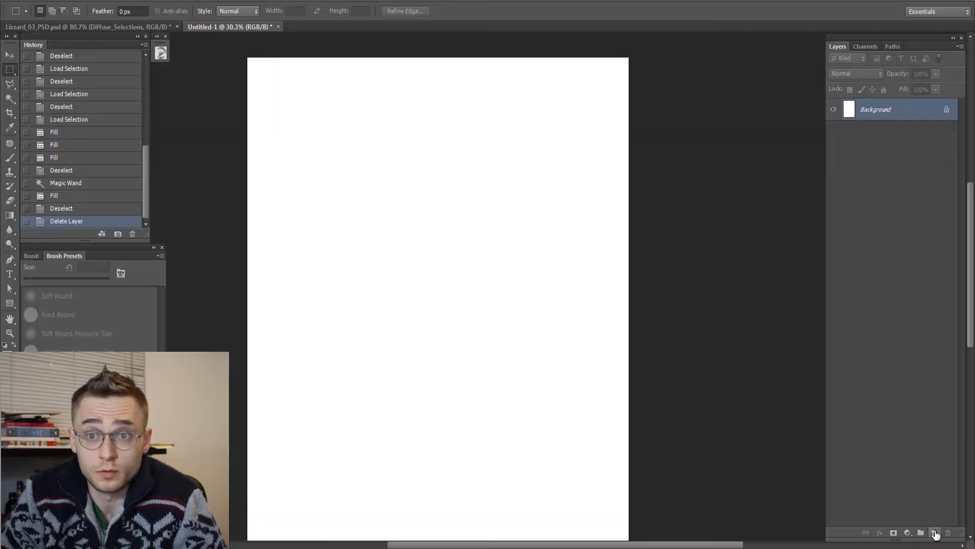
- Add a new layer, outline a freehand blob with the Lasso tool in the page's upper half, fill it purple and deselect
left_click(935, 532)
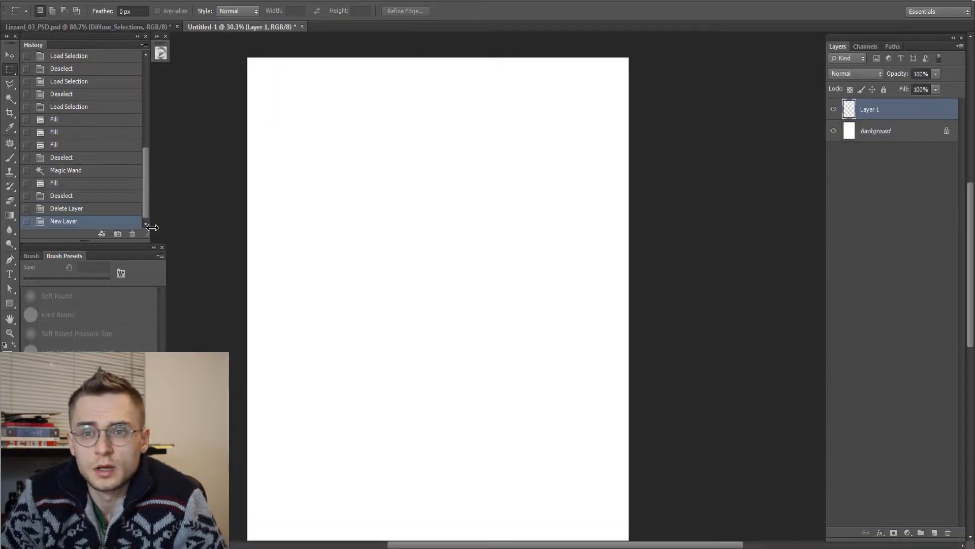
right_click(10, 84)
left_click(34, 83)
mouse_move(358, 379)
left_mouse_down()
mouse_move(474, 294)
mouse_move(447, 164)
mouse_move(391, 192)
left_mouse_up()
key("shift+F5")
left_click(658, 396)
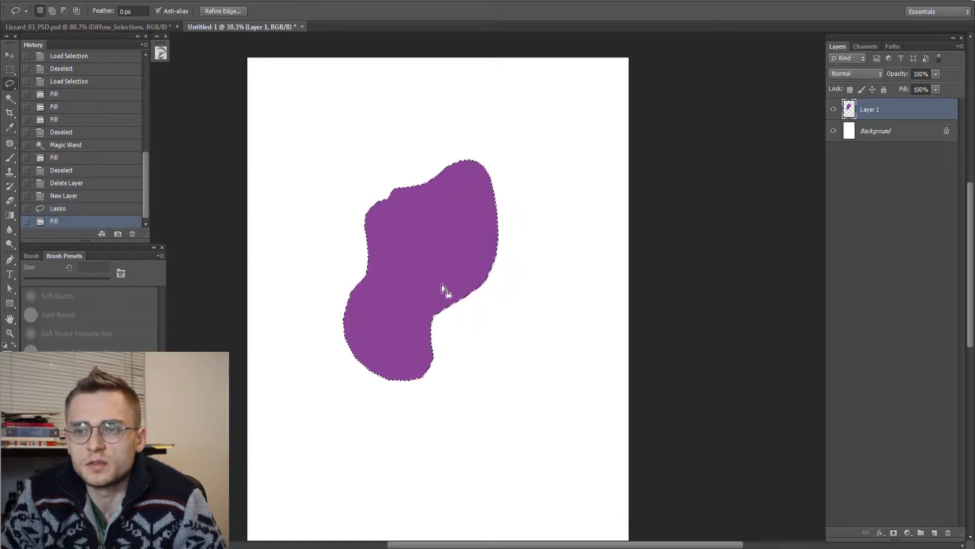
key("ctrl+d")
- Rename the purple shape's layer Selection_01
double_click(870, 109)
type("Selection")
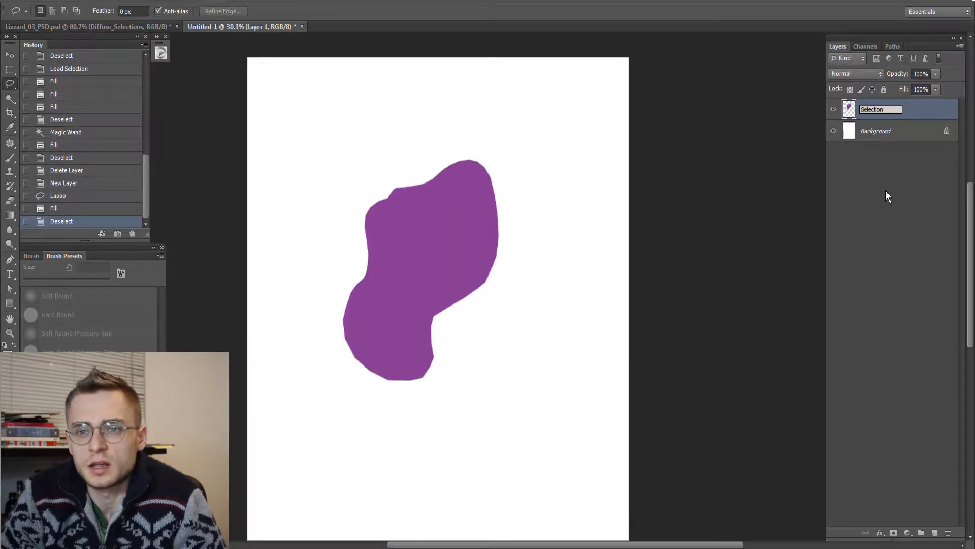
type("_01")
key("Return")
- Load the outline of the Selection_01 layer as a selection and add a new layer above it
scroll(407, 254, "up", 1)
scroll(396, 282, "up", 1)
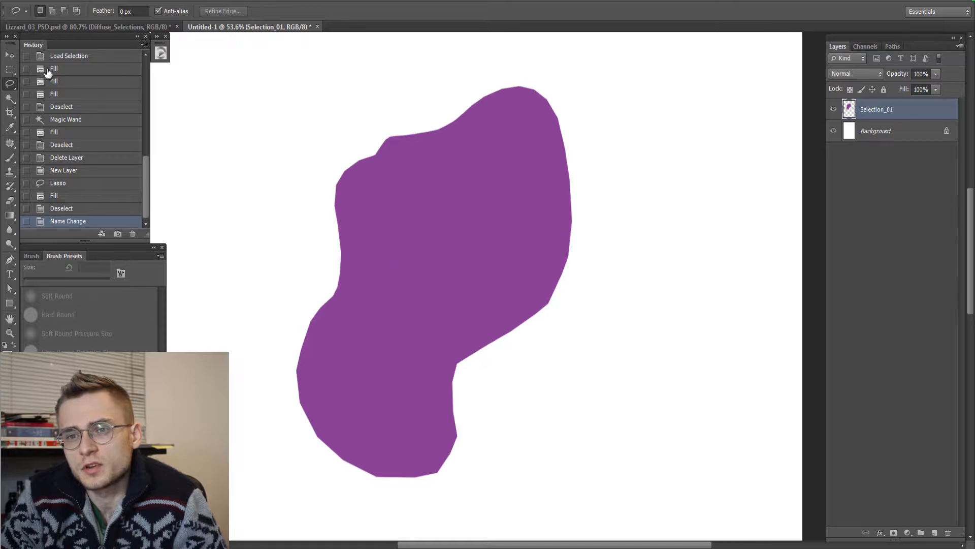
key("m")
left_click(857, 110, "ctrl")
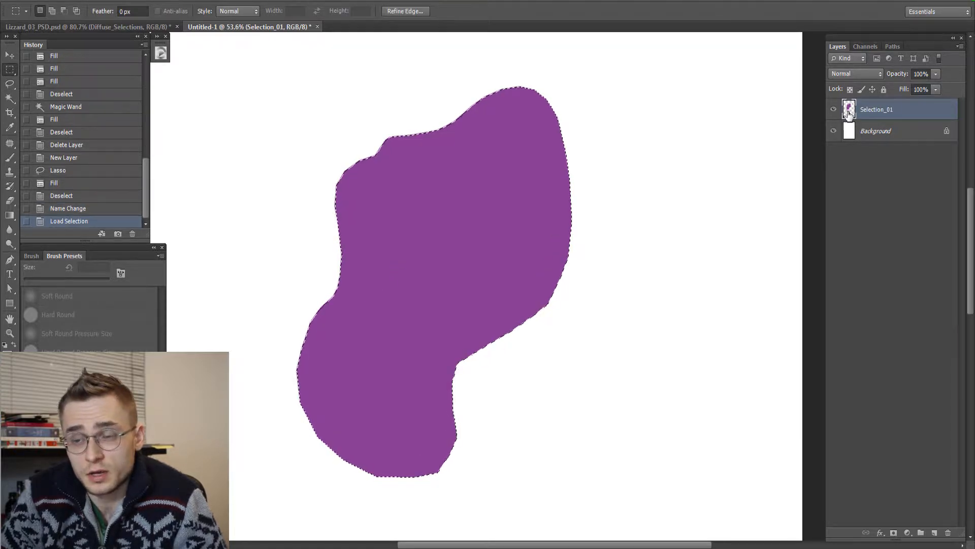
left_click(936, 533)
- Choose a dark blue foreground colour, fill the selection with it on the new layer and deselect
left_click(7, 356)
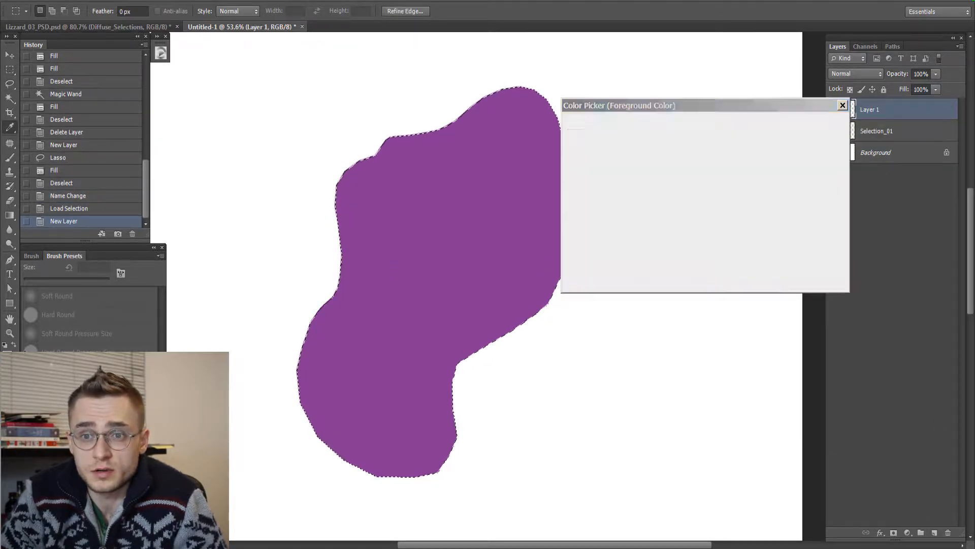
left_click(713, 176)
left_click(811, 123)
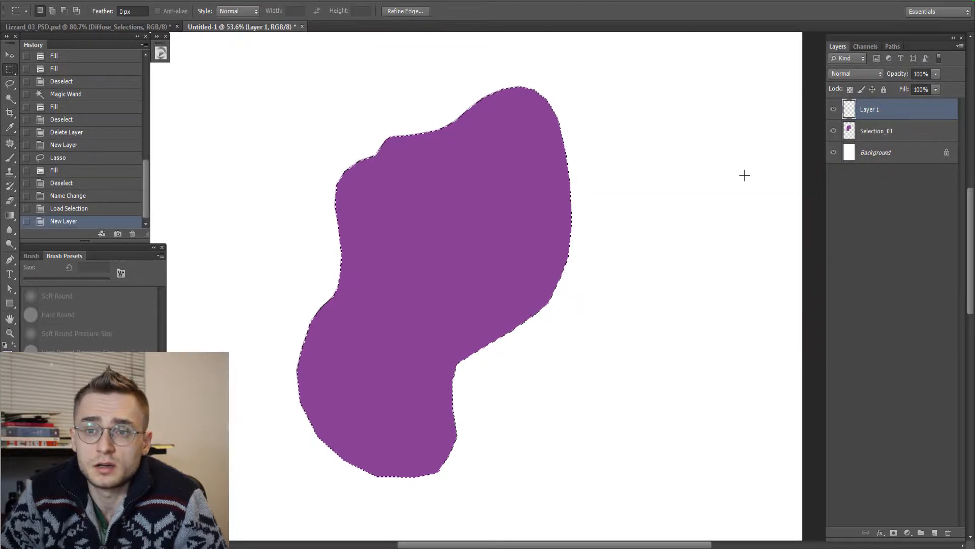
key("shift+F5")
key("Return")
key("ctrl+d")
- Delete the Selection_01 layer and rename the dark blue shape's layer NewSelection_01
left_click(902, 138)
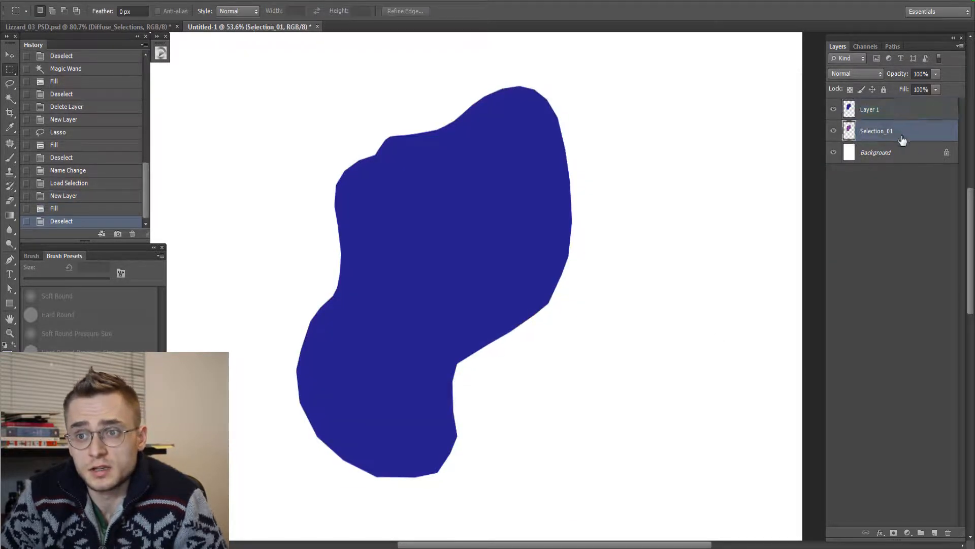
left_click(947, 533)
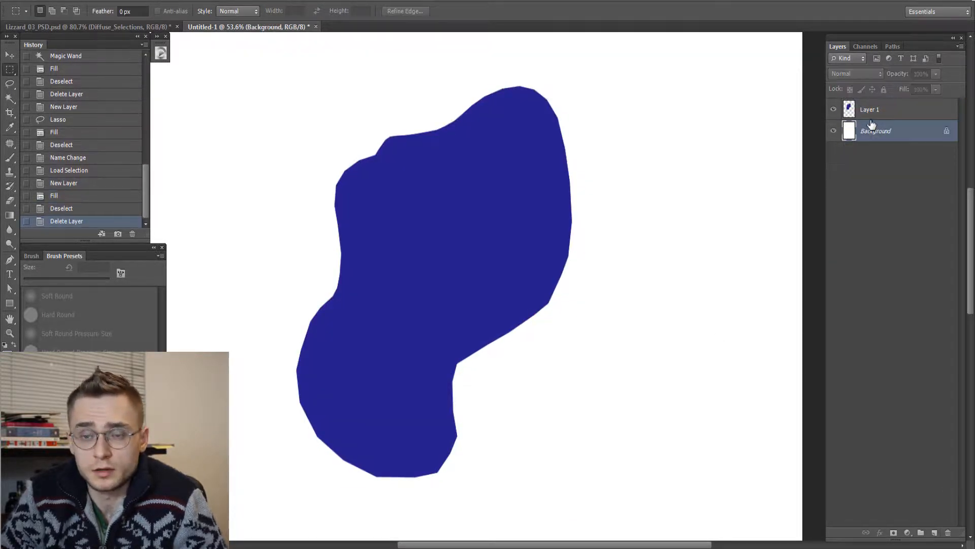
double_click(870, 110)
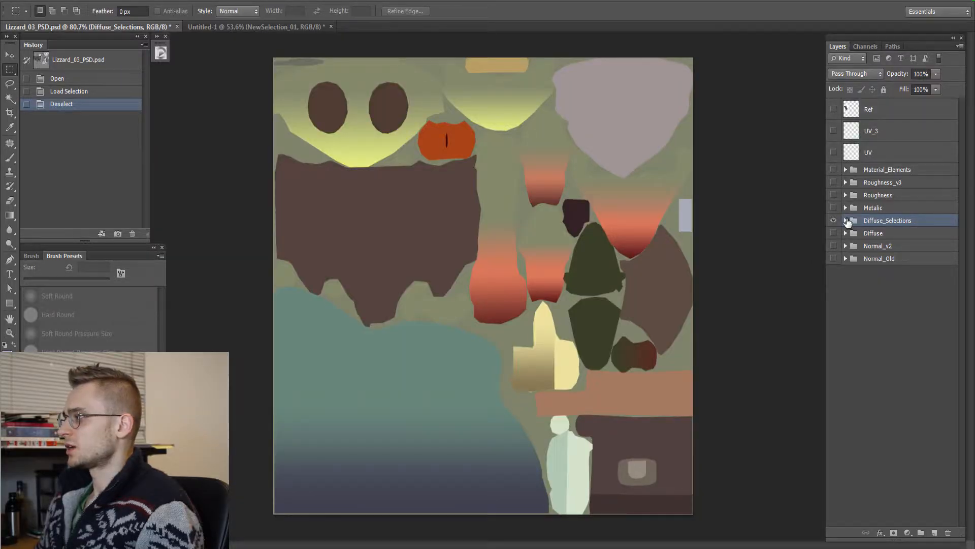
- In Lizzard_03_PSD.psd, expand the Diffuse_Selections group, load the Rags layer's outline as a selection and deselect it
left_click(845, 221)
scroll(899, 270, "down", 2)
scroll(899, 271, "down", 1)
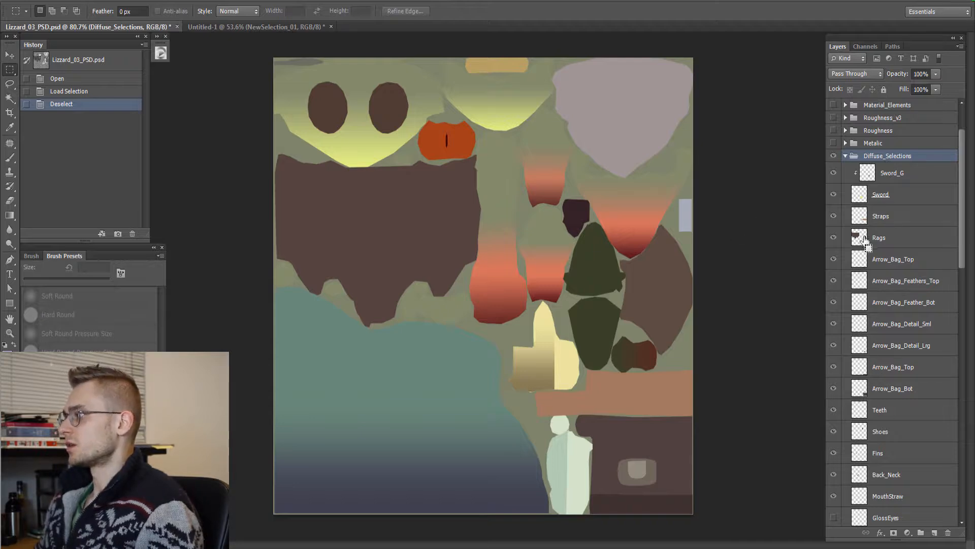
left_click(859, 237, "ctrl")
key("ctrl+d")
- Toggle the visibility of the Rags, Straps and Arrow_Bag_Top layers to check which texture areas they cover
left_click(833, 237)
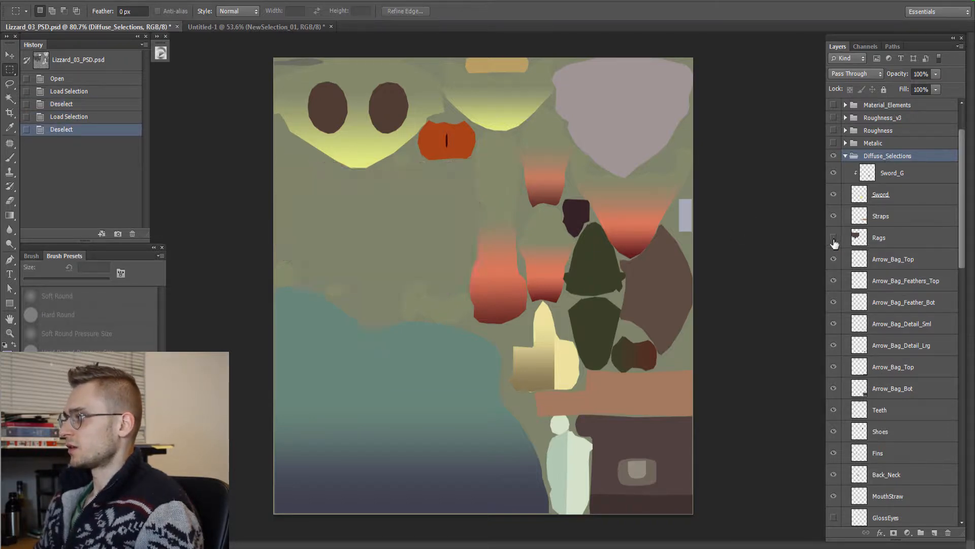
left_click(833, 237)
left_click(833, 216)
scroll(834, 221, "down", 4)
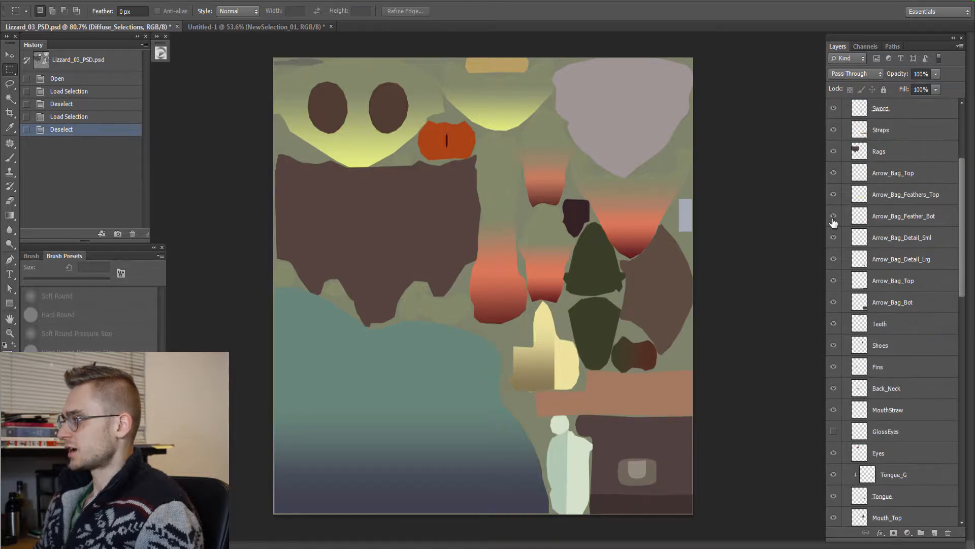
left_click(834, 280)
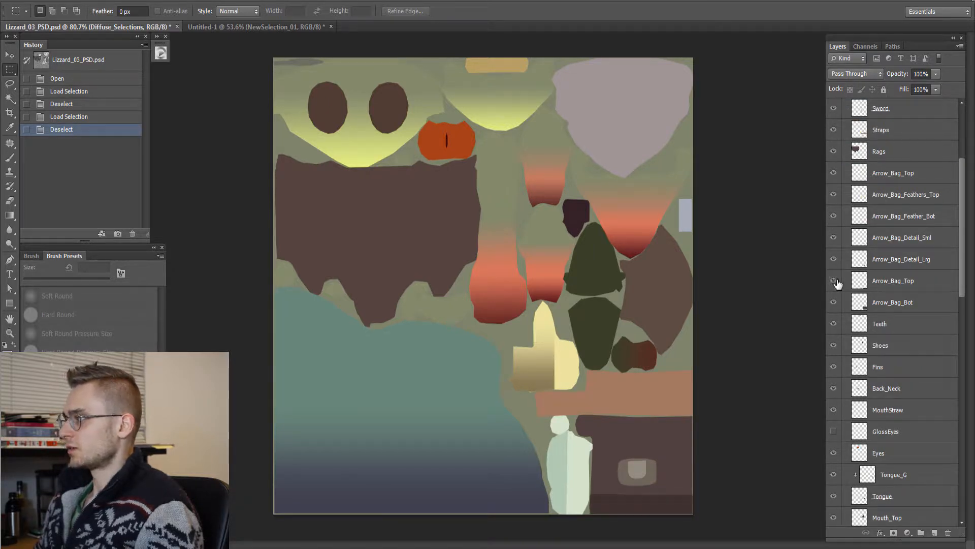
- Look through the Diffuse_Selections group to examine how its part layers are named and separated, picking out Mouth_Top
scroll(879, 247, "down", 2)
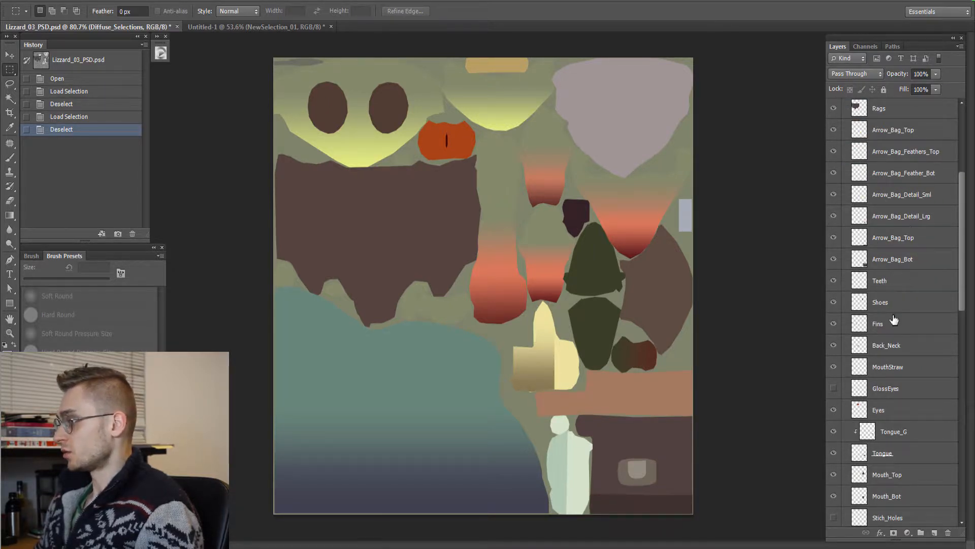
scroll(877, 325, "down", 1)
scroll(885, 281, "down", 1)
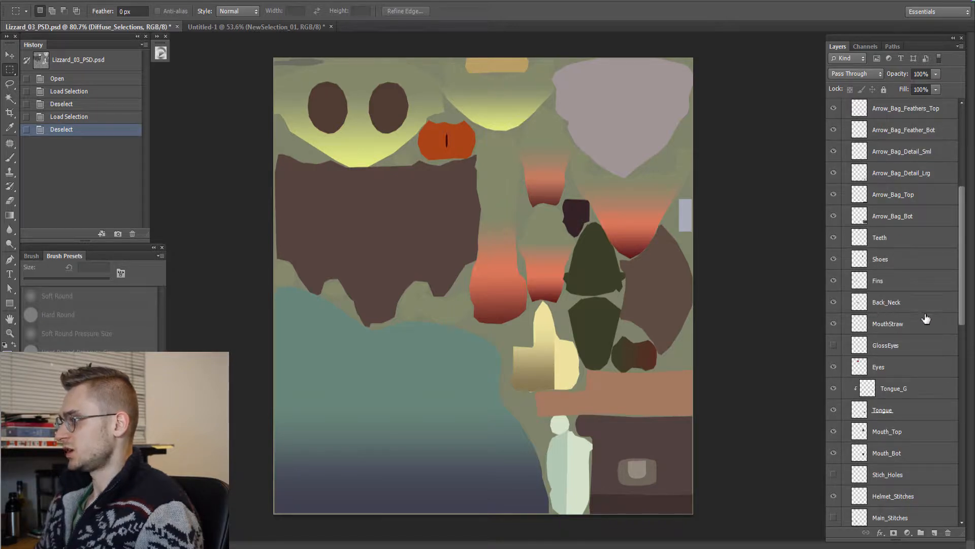
scroll(884, 315, "down", 5)
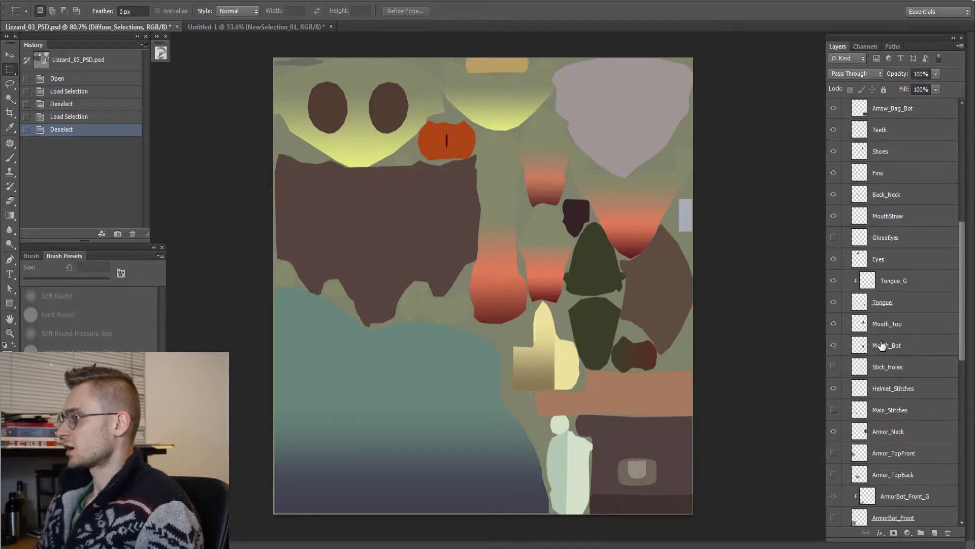
left_click(881, 325)
scroll(886, 356, "down", 1)
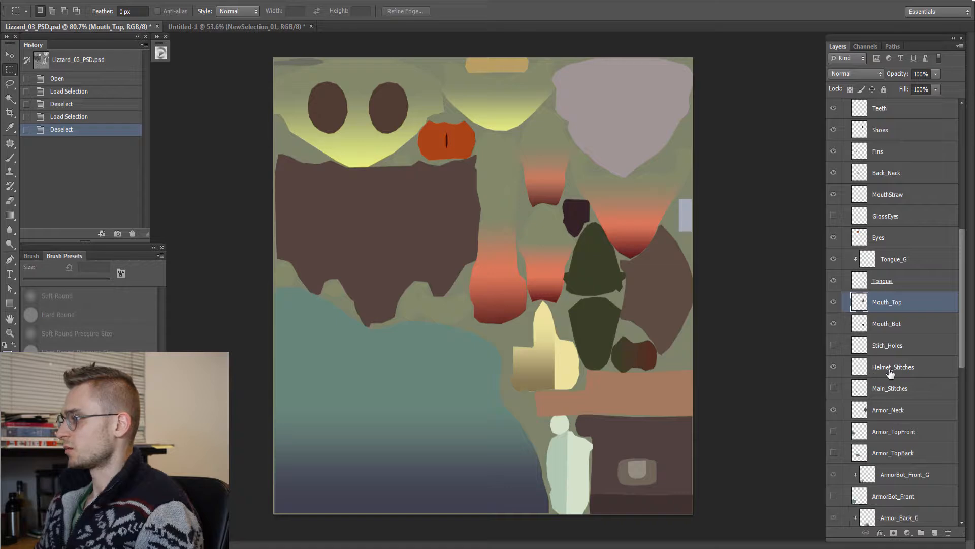
scroll(891, 355, "down", 5)
scroll(891, 344, "up", 19)
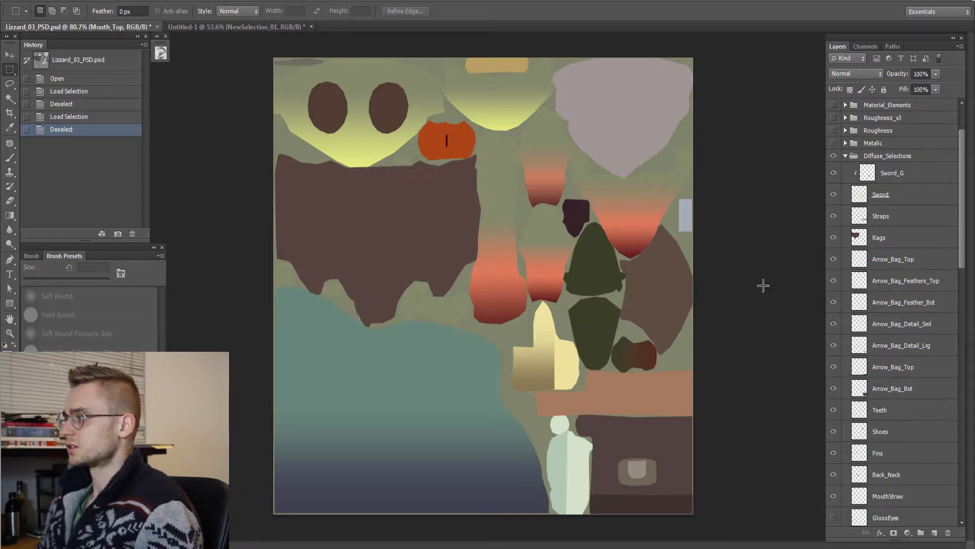
- Select the arm's gradient layer Arm_G from the canvas and toggle its visibility to compare the arm with and without it
key("v")
left_click(501, 276)
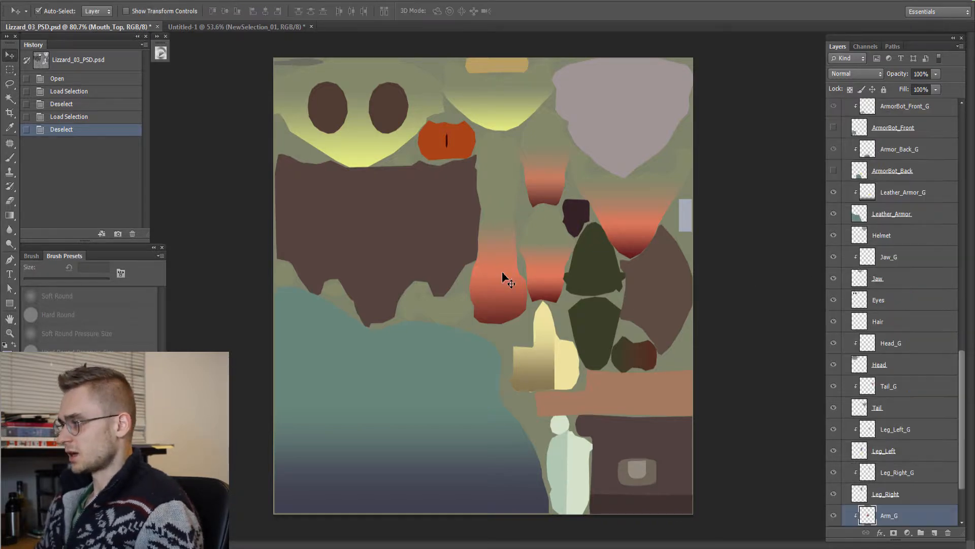
scroll(863, 356, "down", 3)
left_click(834, 435)
left_click(833, 434)
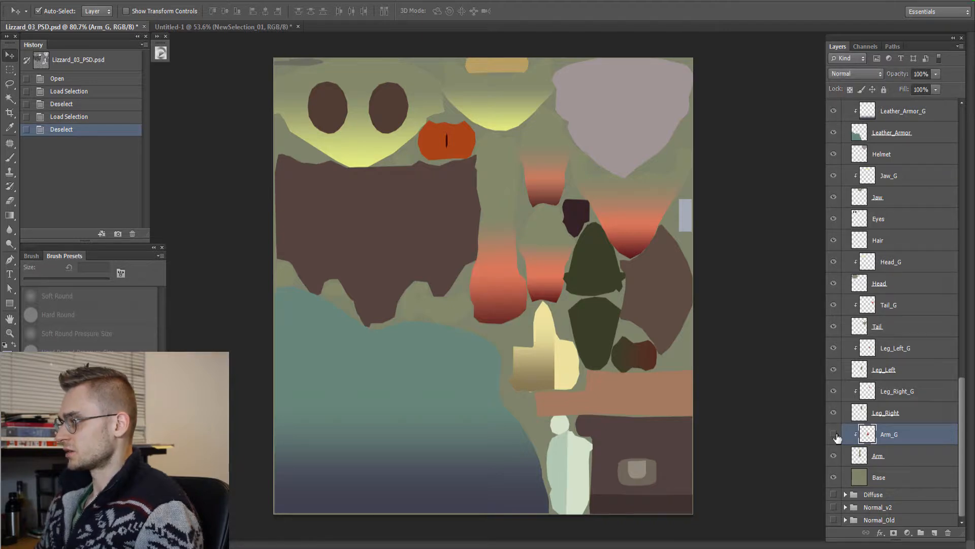
left_click(833, 434)
left_click(834, 435)
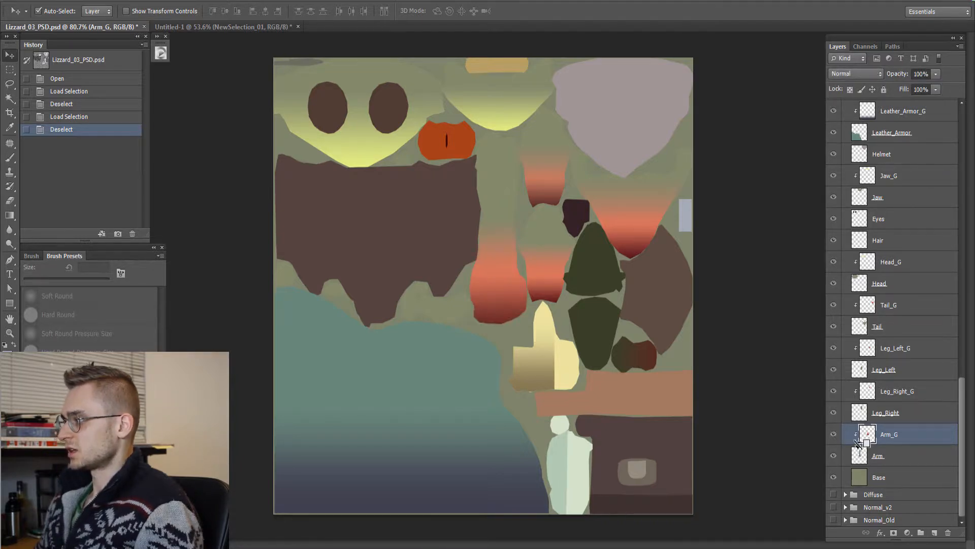
- Release the clipping mask of Arm_G, clip it to the Arm layer again and select Arm
left_click(858, 444, "alt")
left_click(860, 449, "alt")
left_click(870, 460)
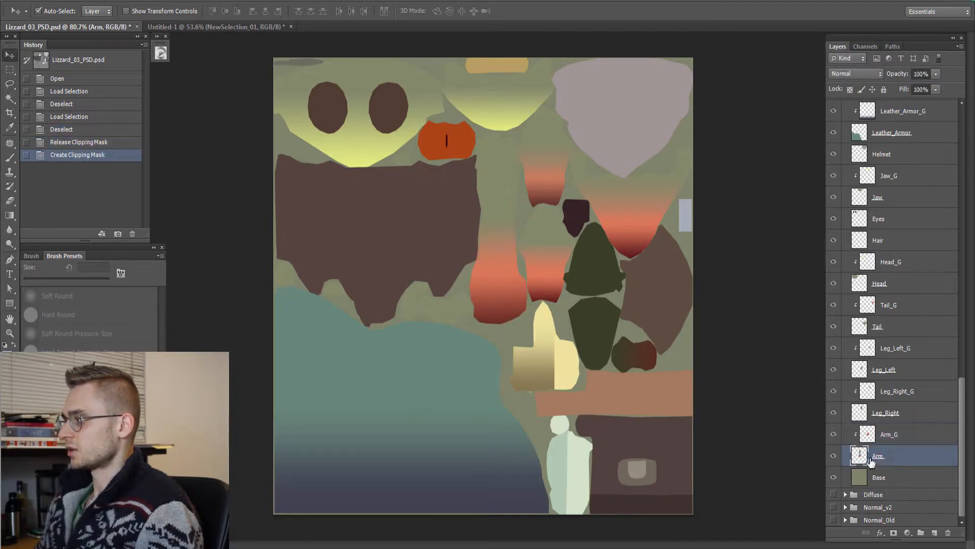
- Add a layer above Arm_G, draw a vertical orange-red-to-transparent gradient across the arm and clip the layer to Arm
left_click(890, 440)
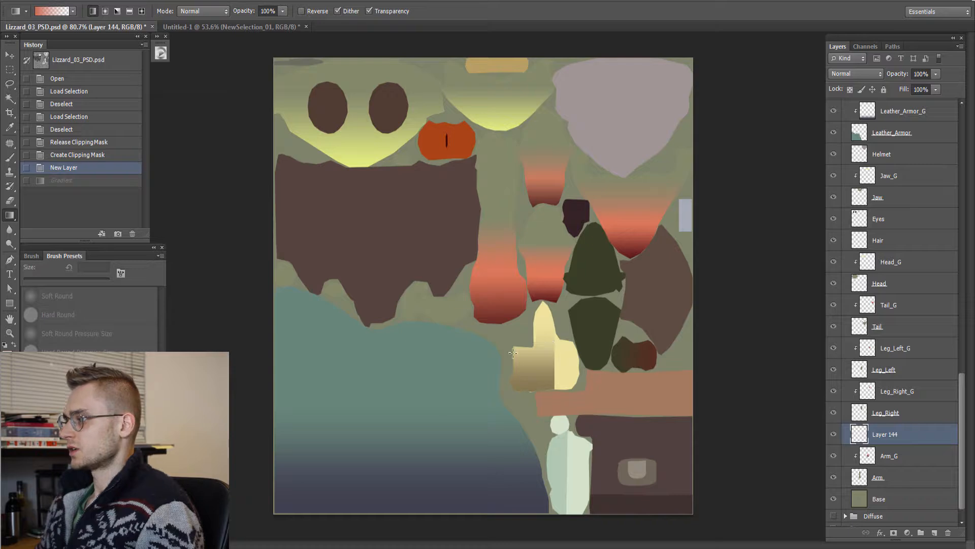
left_click_drag(498, 218, 497, 380)
left_click_drag(500, 218, 501, 217)
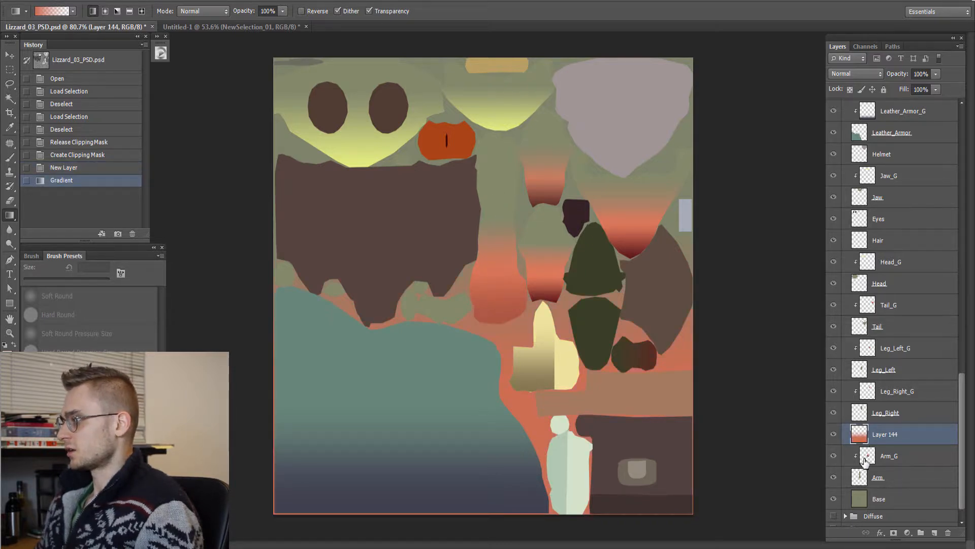
left_click(864, 447, "alt")
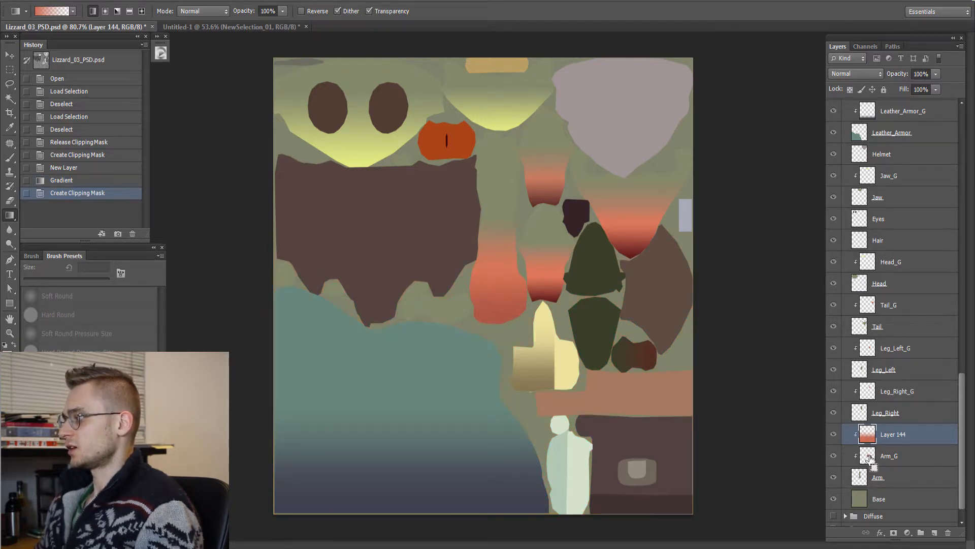
- Load the outline of Arm_G as a selection, discard it and load the Arm layer's outline instead
left_click(869, 460, "ctrl")
key("ctrl+d")
left_click(859, 479, "ctrl")
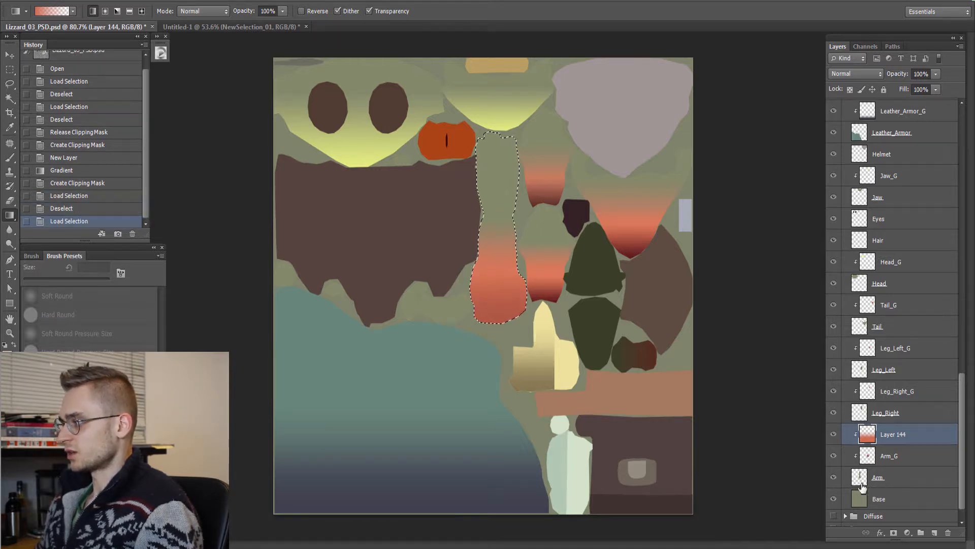
left_click(872, 483)
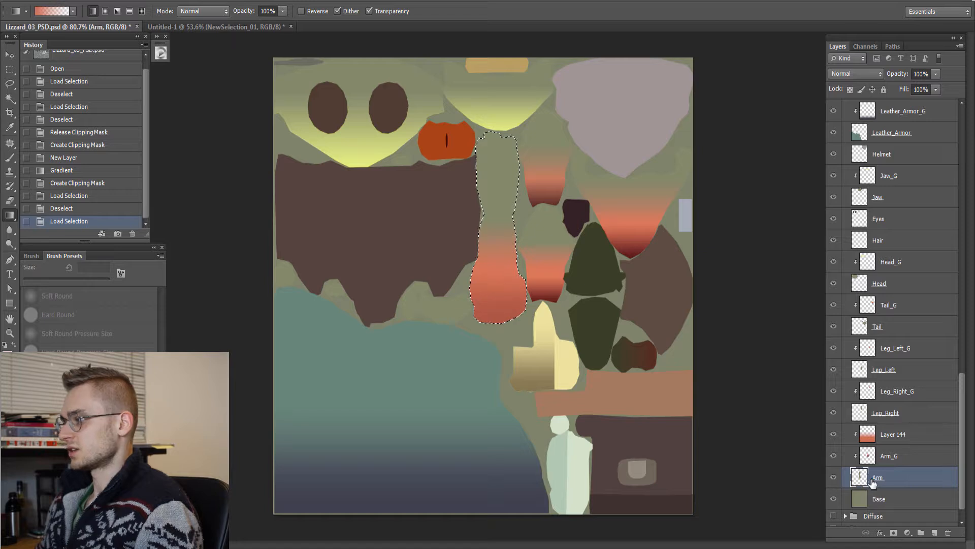
- Clear the new gradient layer outside the arm outline using the inverted selection, deselect and delete that layer
left_click(867, 438)
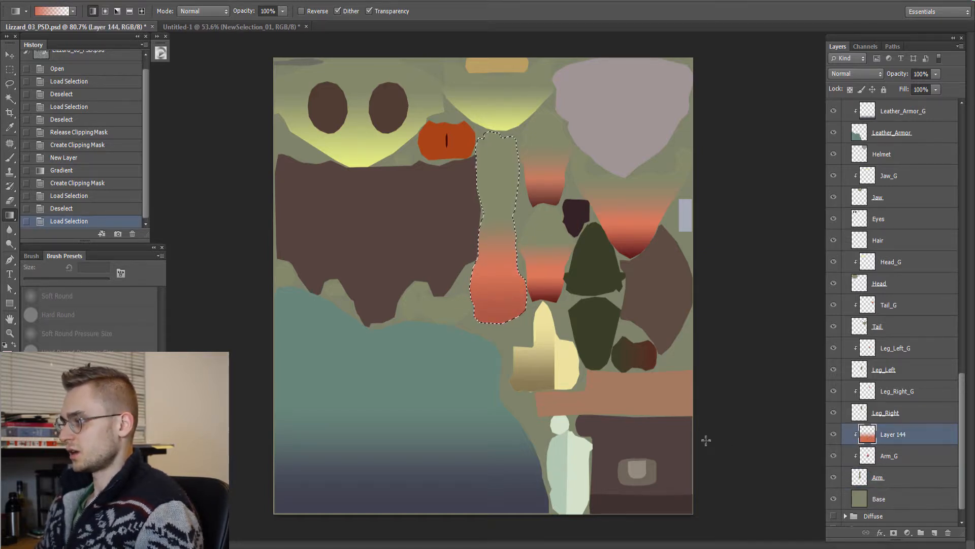
key("ctrl+shift+i")
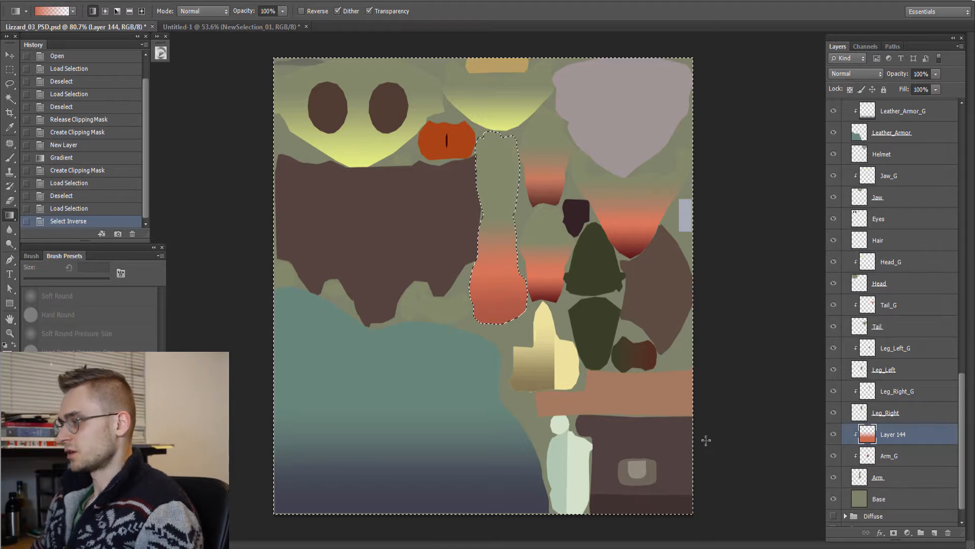
key("Delete")
key("ctrl+d")
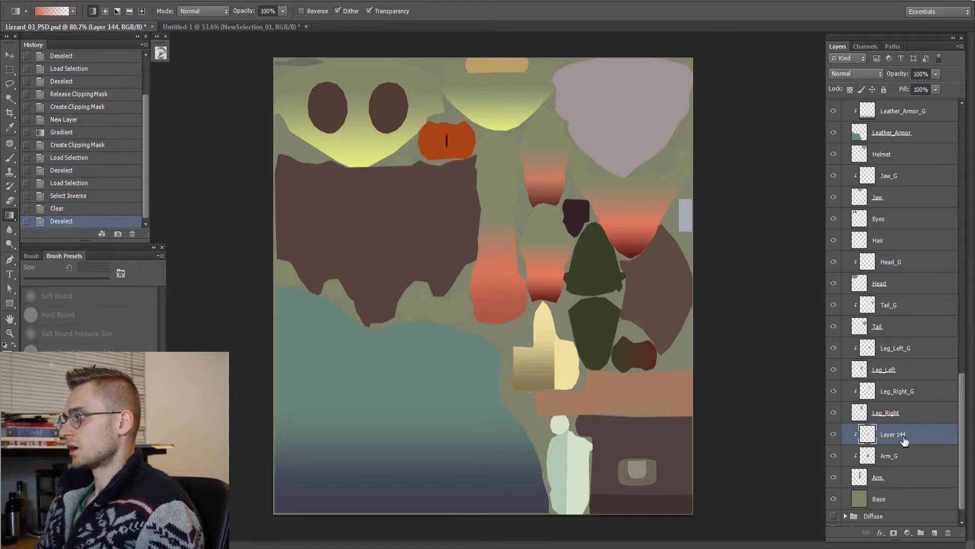
key("Delete")
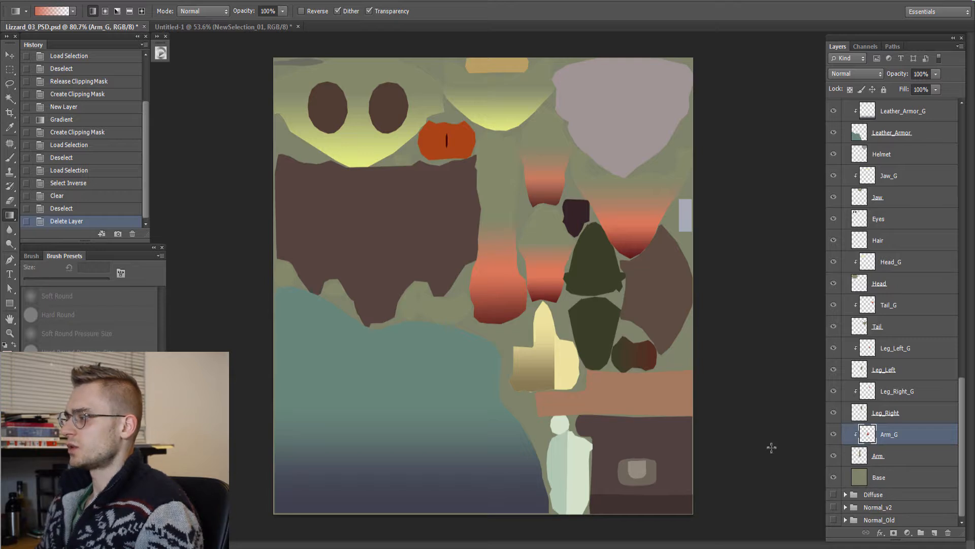
- Release Arm_G from its clipping mask to show it as a separate layer and restore the clipping to Arm
left_click(870, 446, "alt")
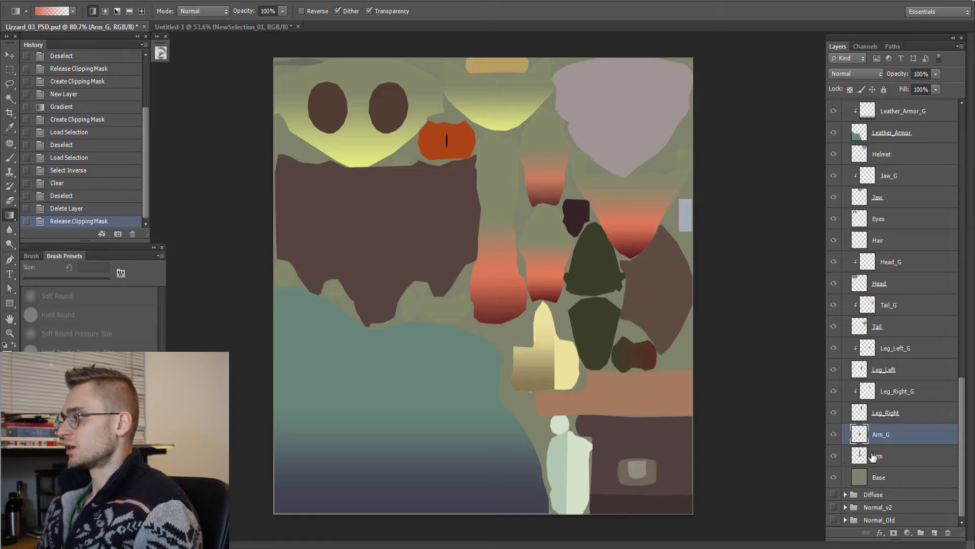
left_click(860, 434)
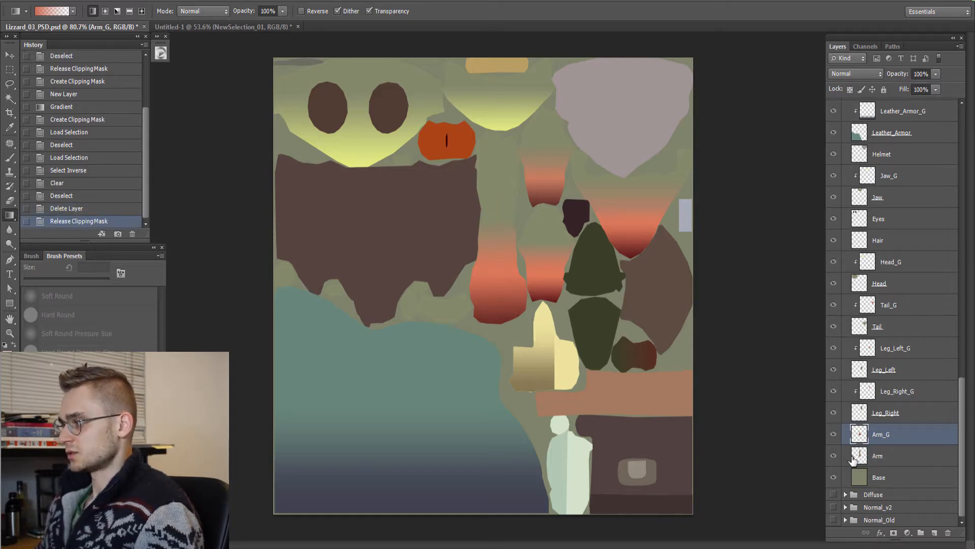
left_click(862, 444, "alt")
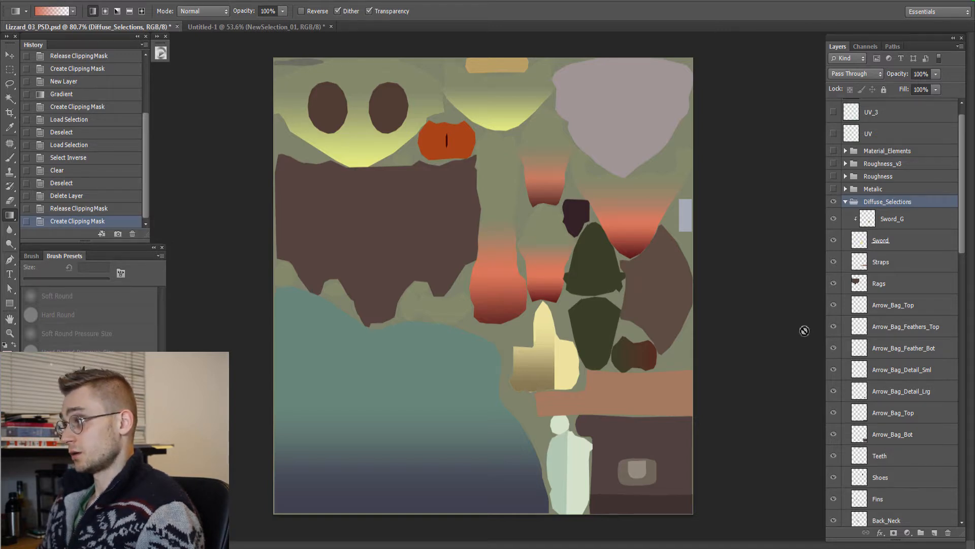
- Review the Diffuse_Selections layers, selecting Arrow_Bag_Feather_Bot, Arrow_Bag_Detail_Sml and Arrow_Bag_Detail_Lrg in turn
scroll(881, 303, "down", 3)
scroll(881, 305, "down", 6)
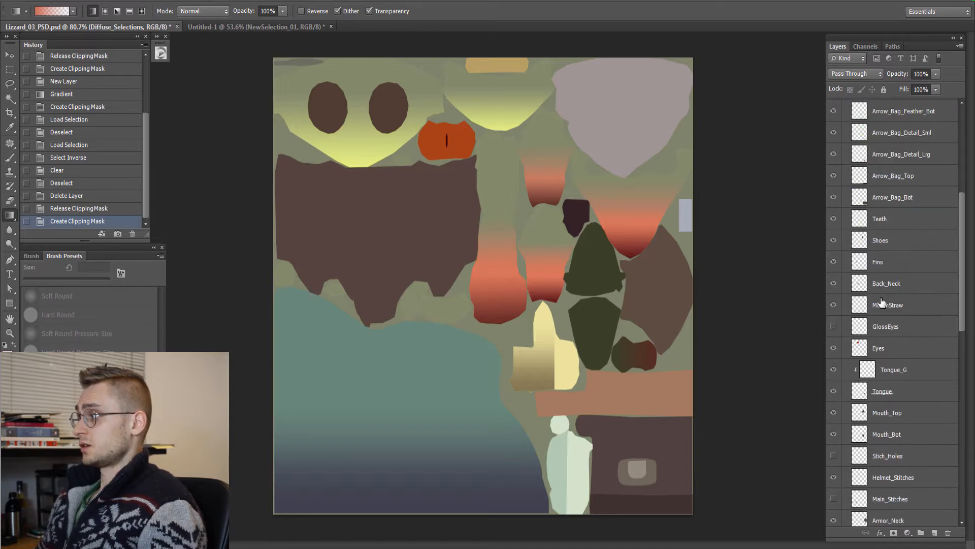
scroll(883, 308, "up", 3)
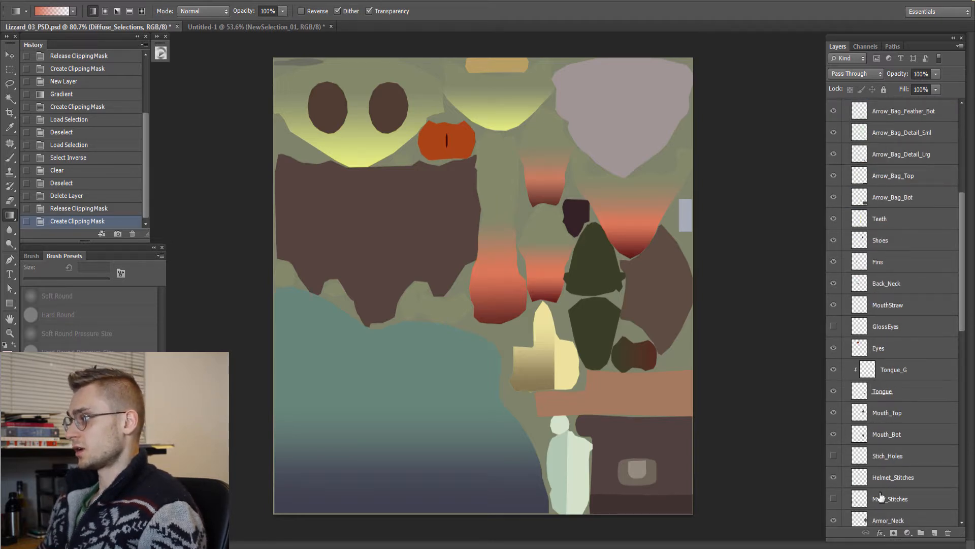
scroll(878, 495, "up", 6)
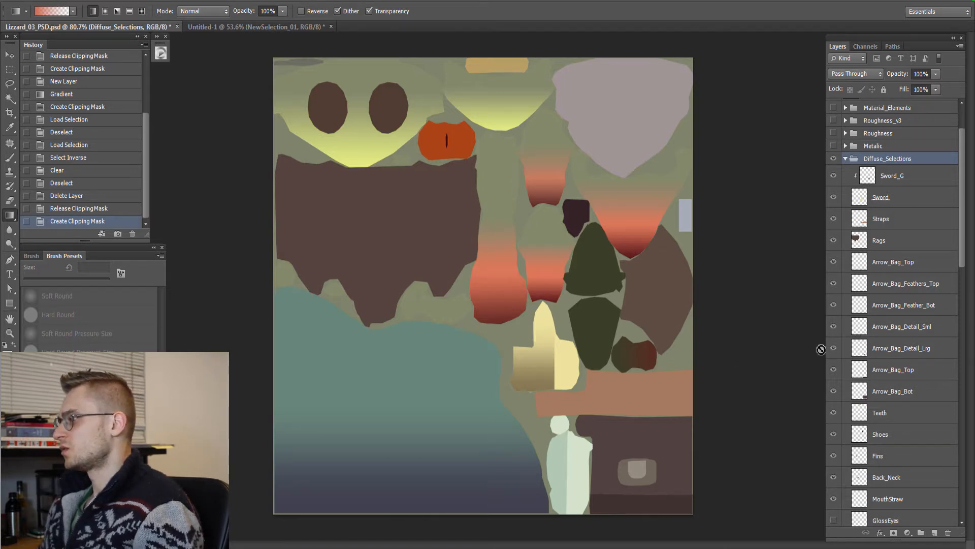
left_click(858, 308)
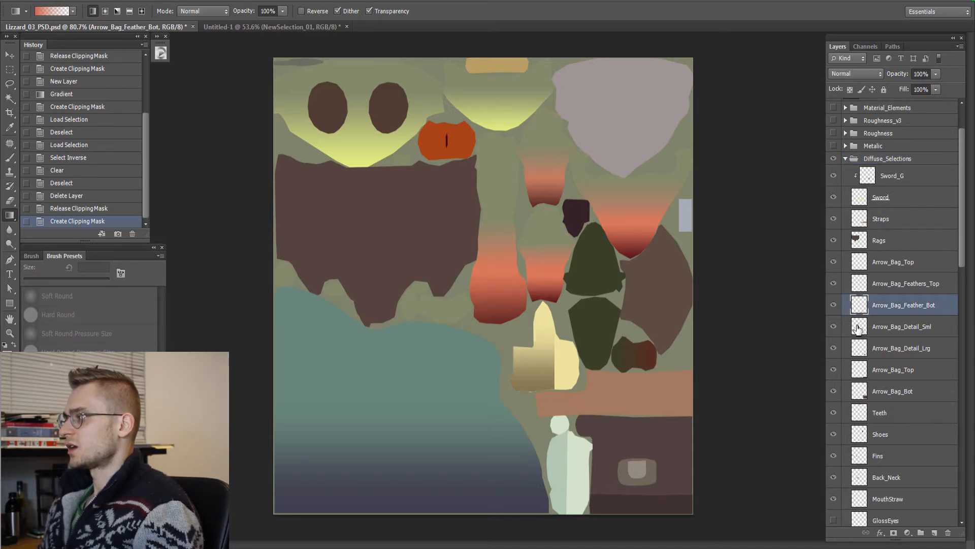
left_click(896, 327)
left_click(899, 350)
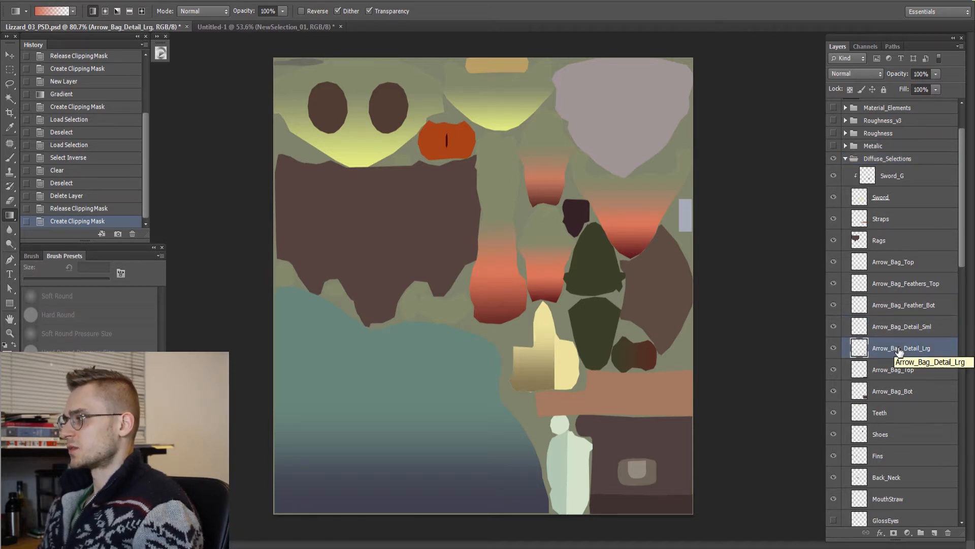